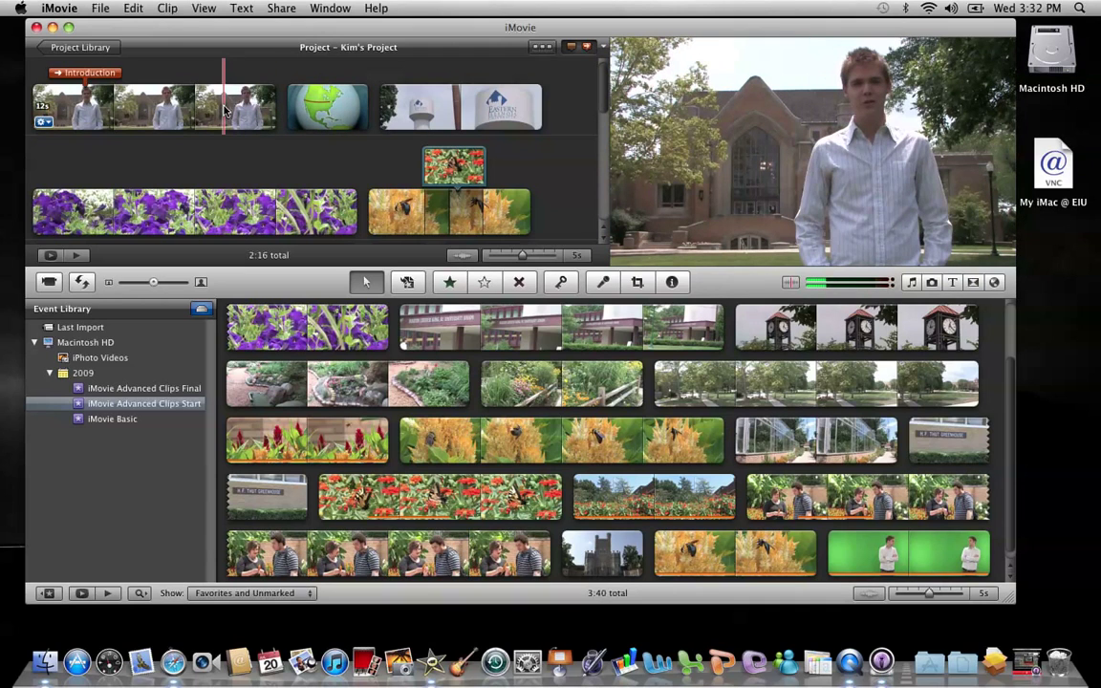
Play back the Introduction clip to review its ending.
key(space)
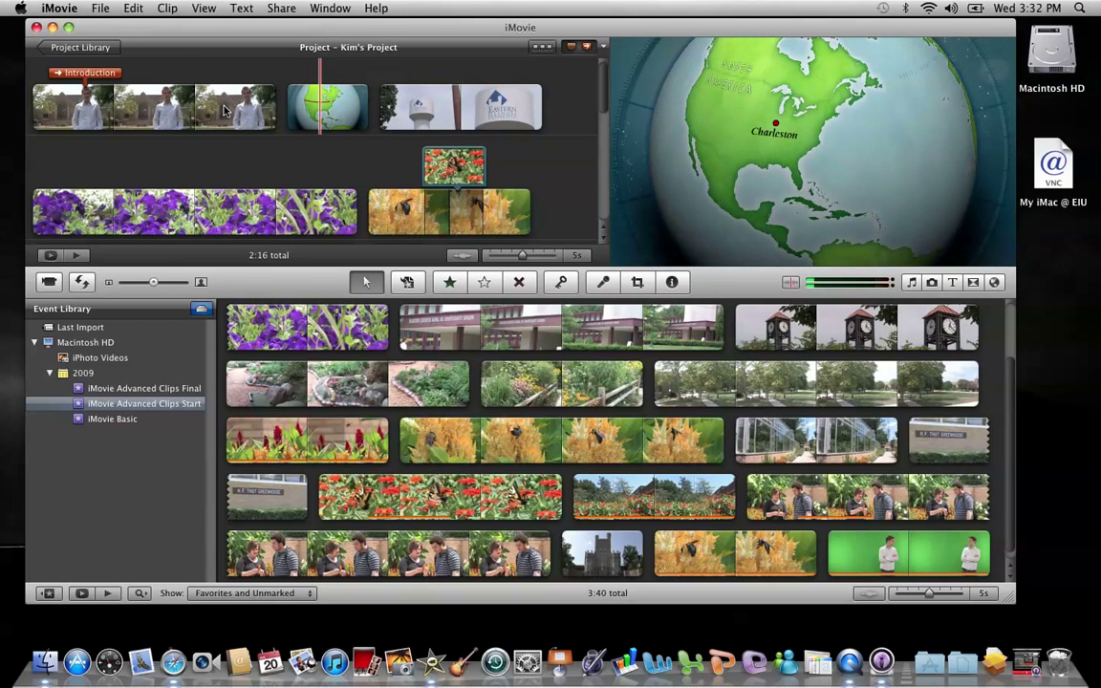
key(space)
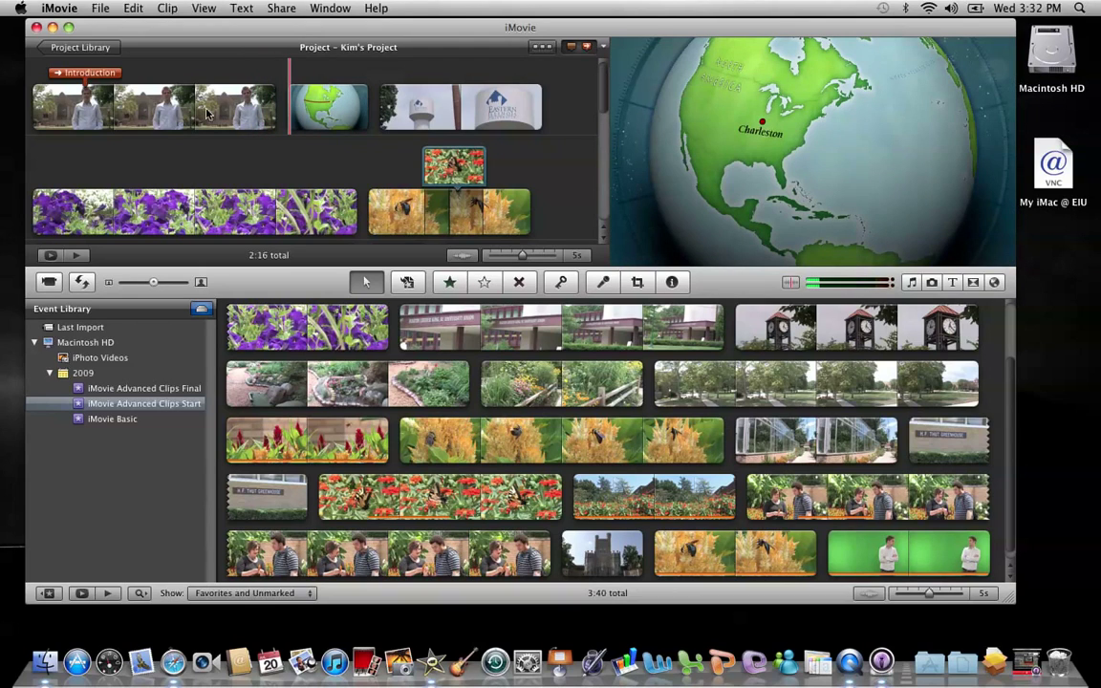
key(space)
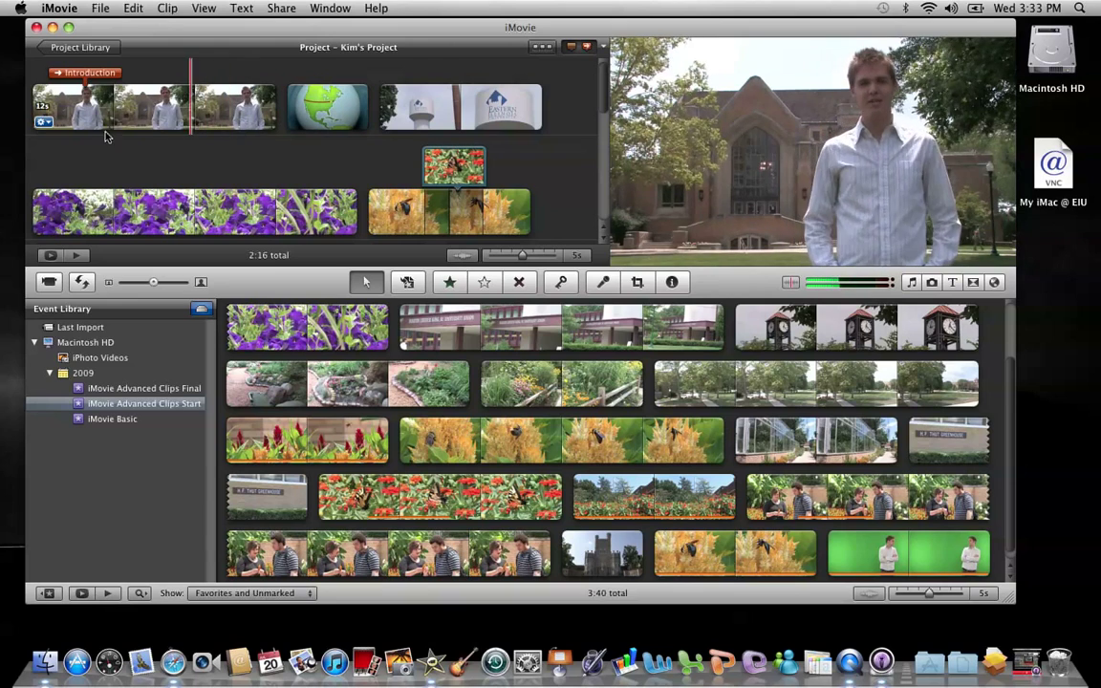
Open the Introduction clip in the Precision Editor at its cut with the globe clip.
click(43, 121)
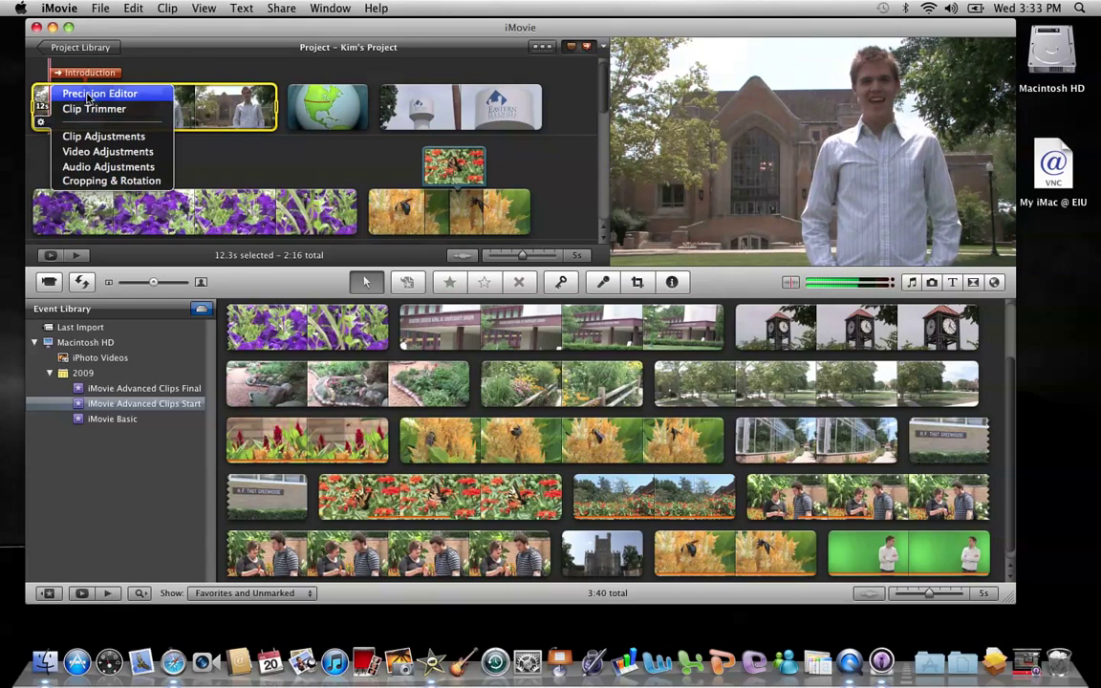
click(86, 92)
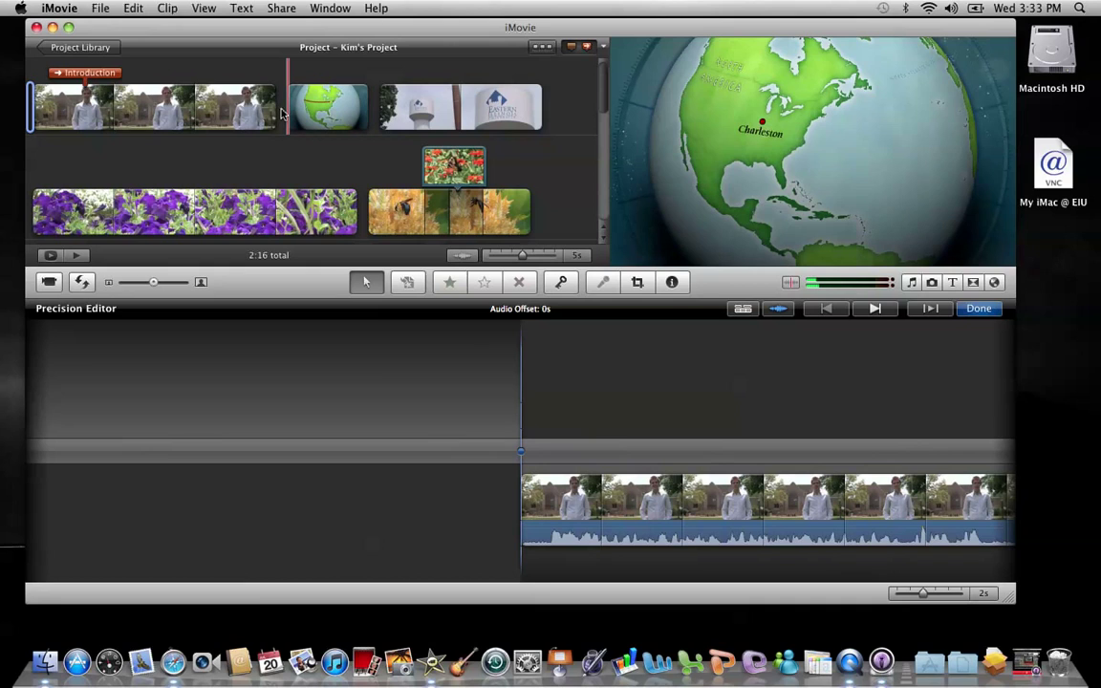
click(282, 110)
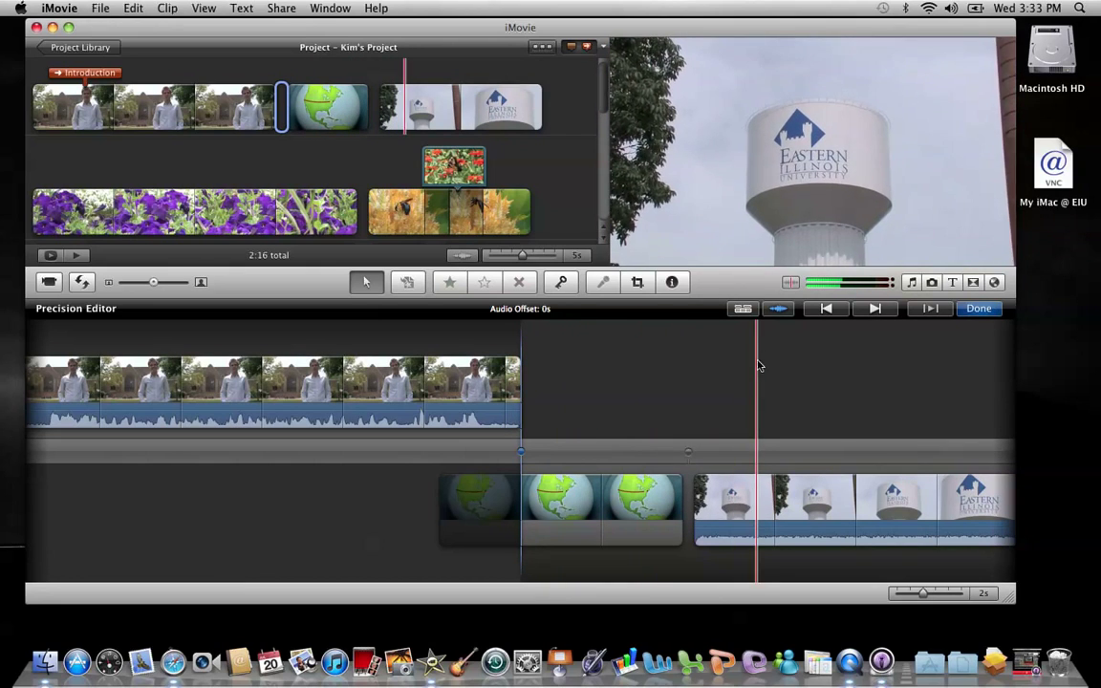
Hide and then show the audio waveforms at the intro–globe cut.
click(777, 310)
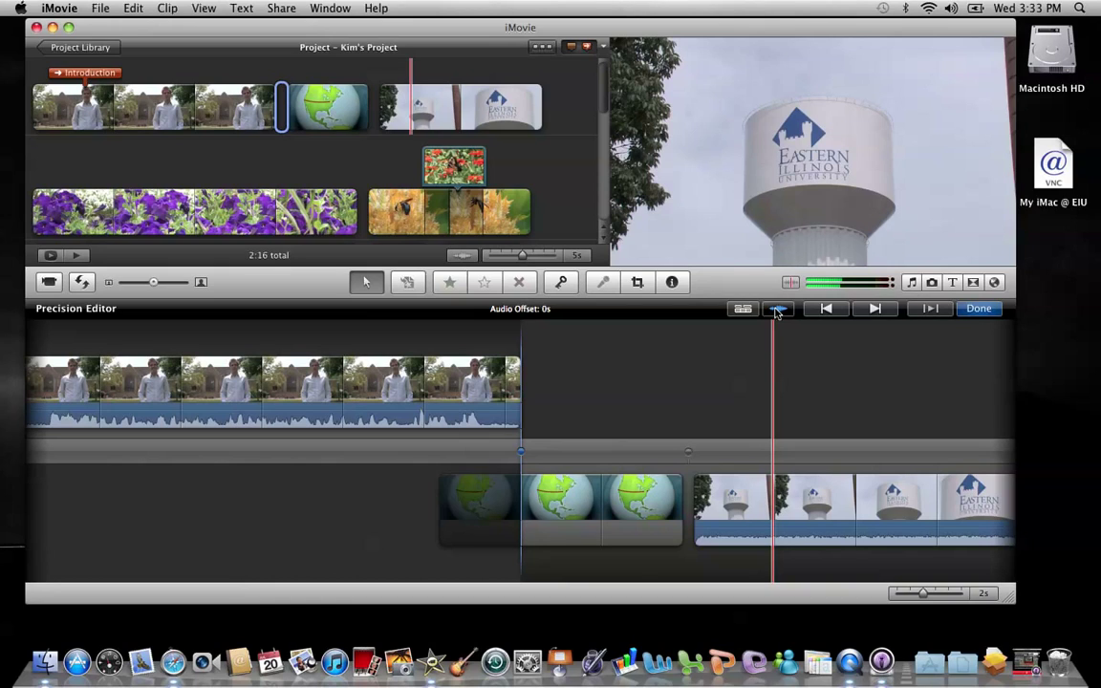
click(777, 310)
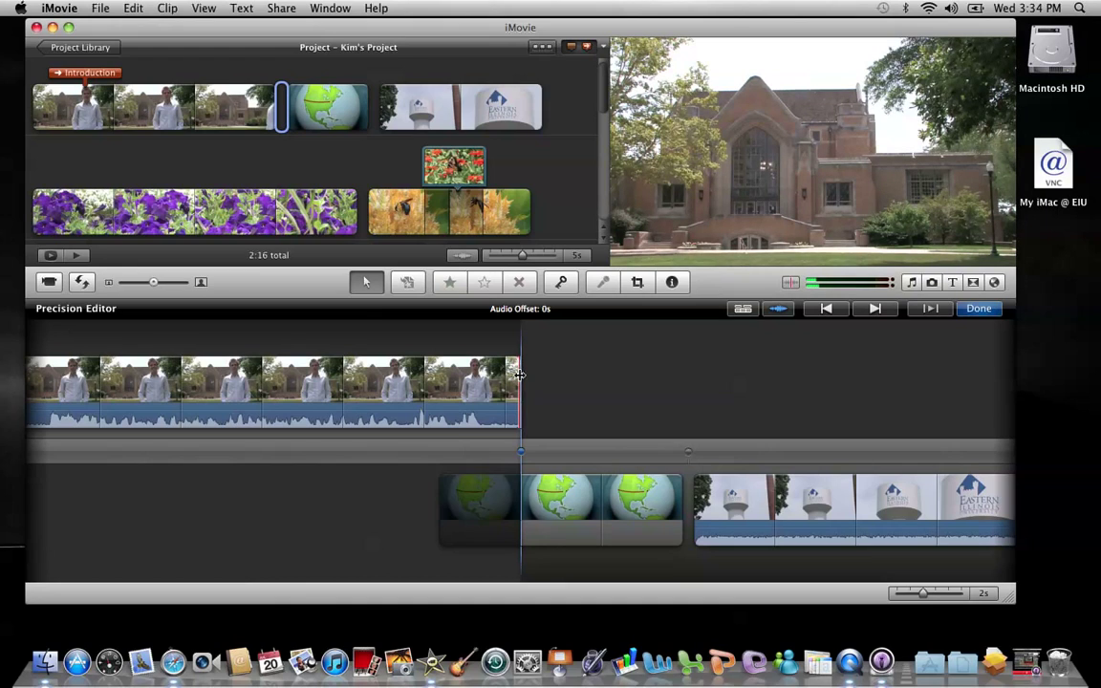
Drag the Introduction clip's end point about two seconds earlier, bringing the project to 2:14.
drag(519, 375, 464, 375)
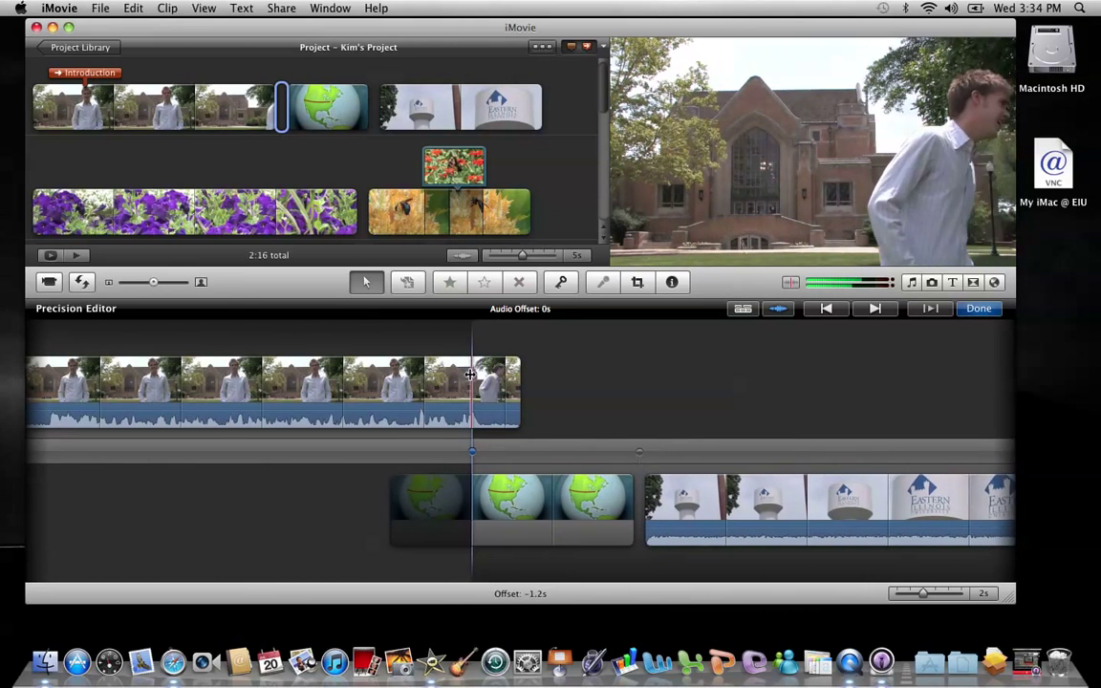
drag(464, 375, 438, 376)
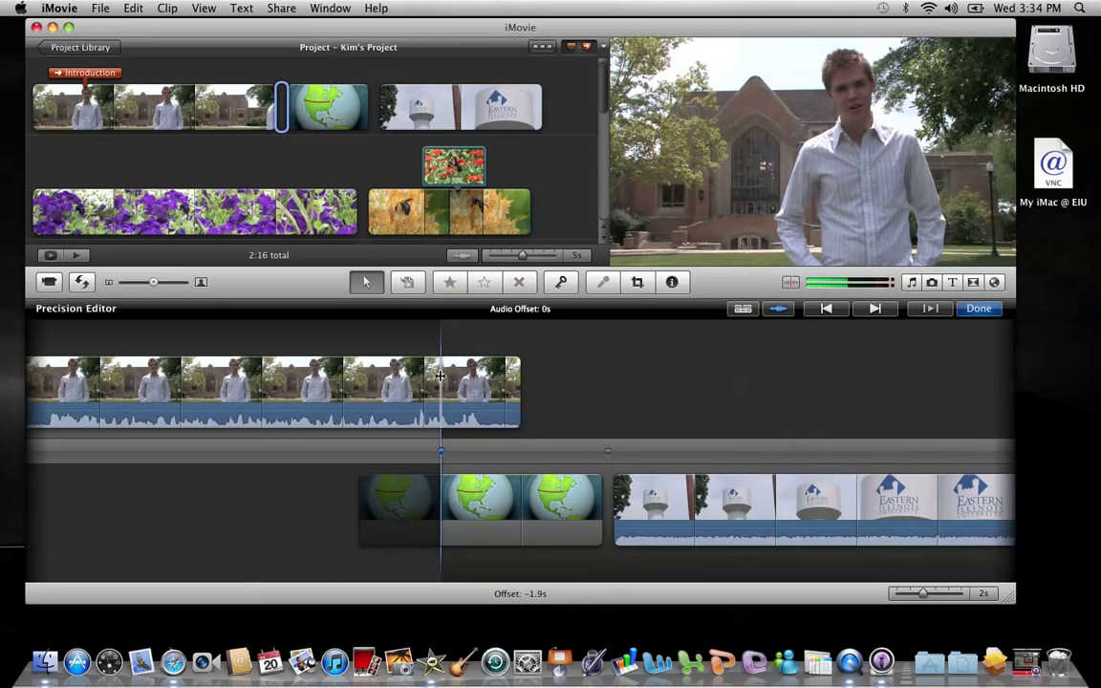
drag(438, 376, 438, 376)
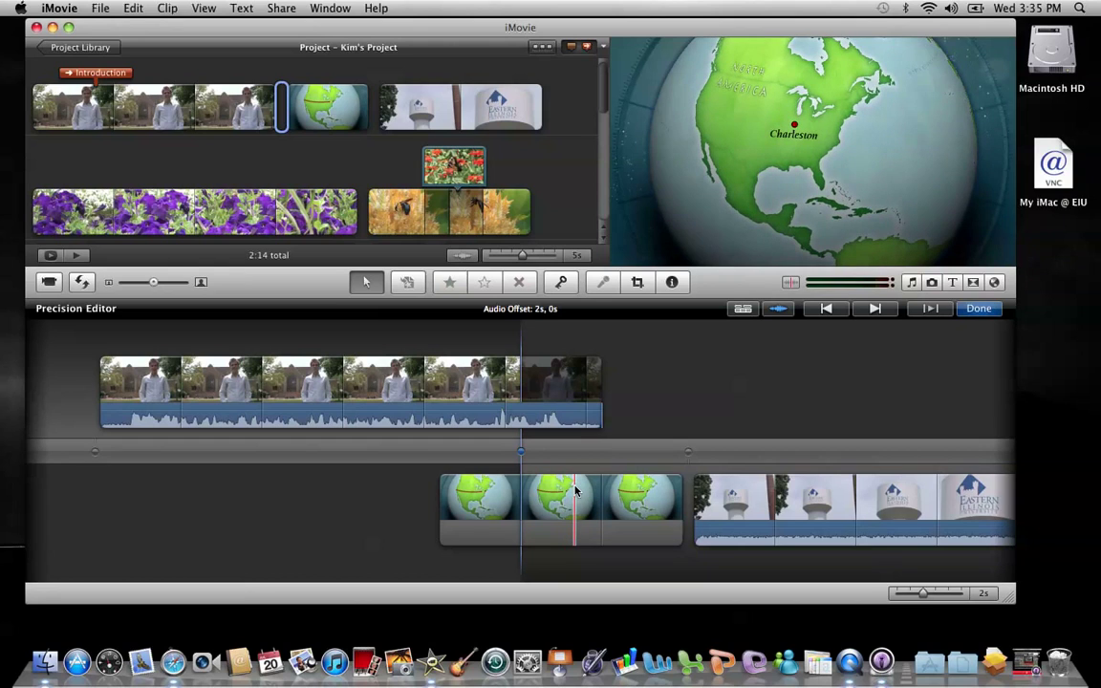
Close the Precision Editor with the trimmed project holding at 2:14.
click(979, 309)
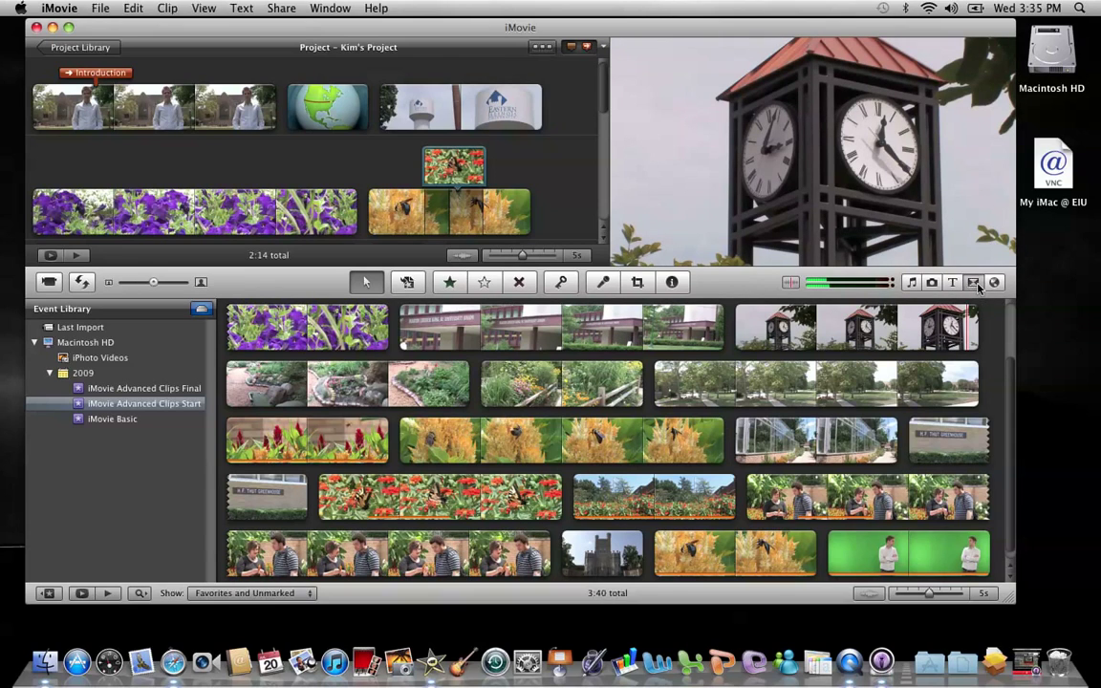
Place a Cross Zoom transition between the Introduction and globe clips.
click(974, 282)
drag(841, 406, 296, 115)
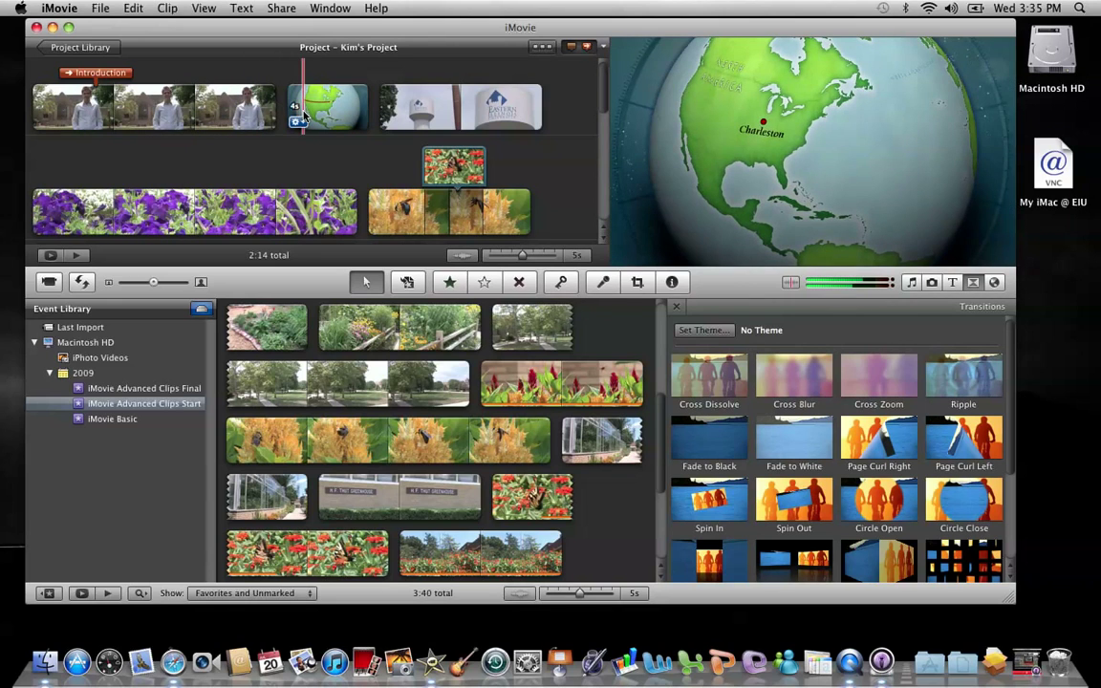
mouse_move(297, 114)
mouse_down()
mouse_move(405, 183)
mouse_move(291, 110)
mouse_up()
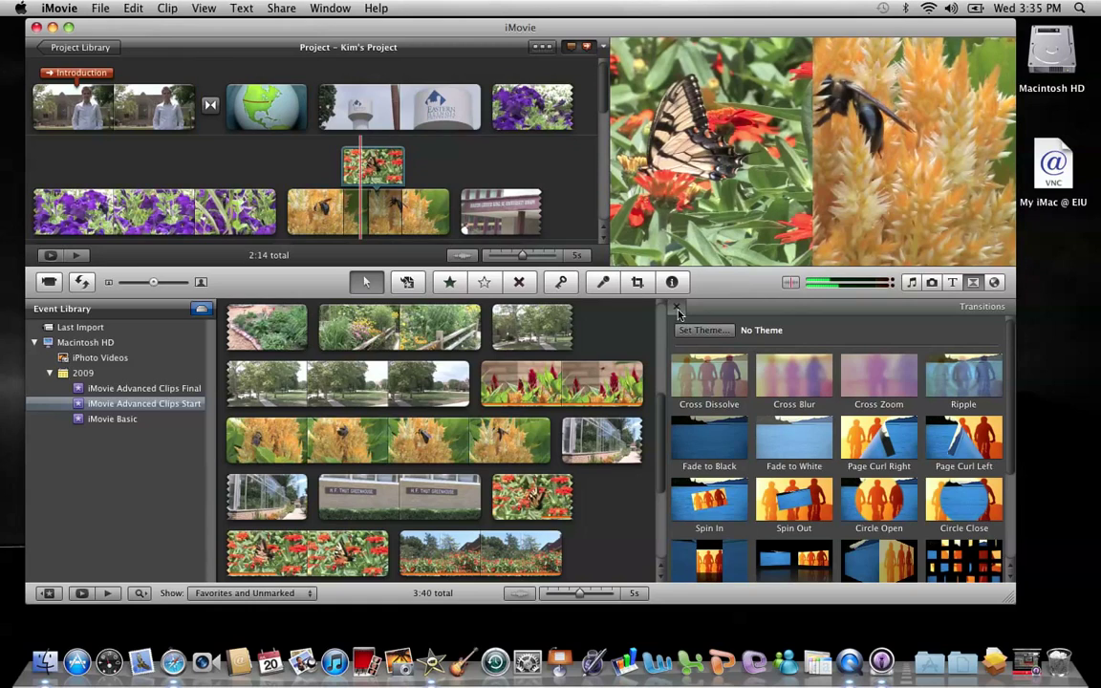
key(super+4)
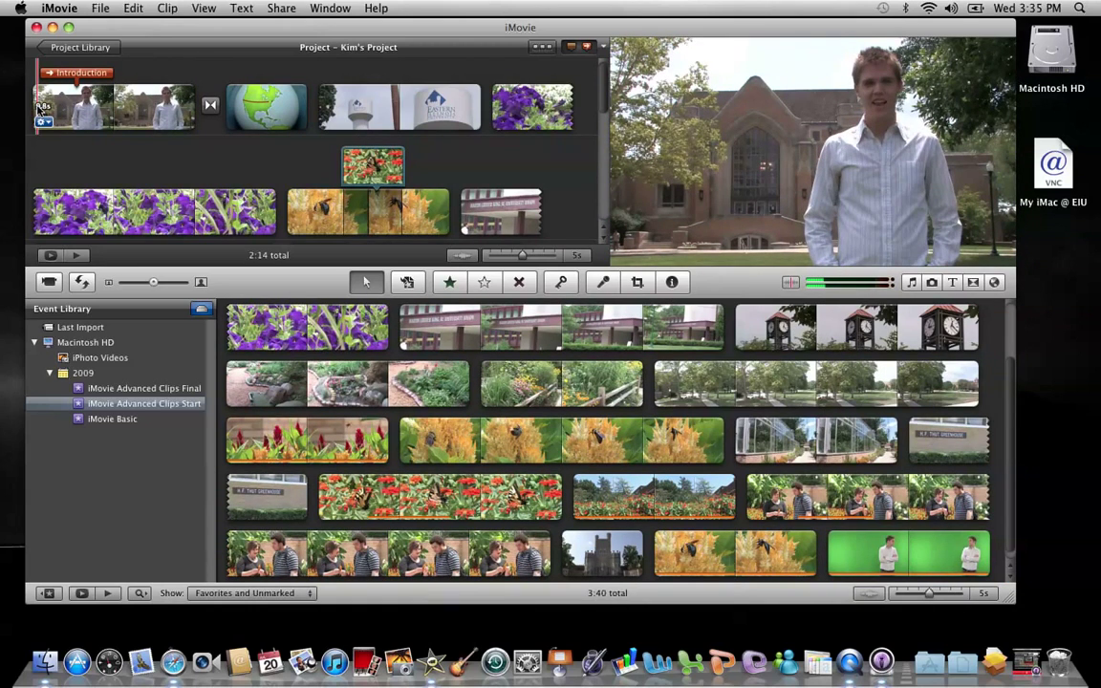
Play the project back from the start of the Introduction clip.
key(space)
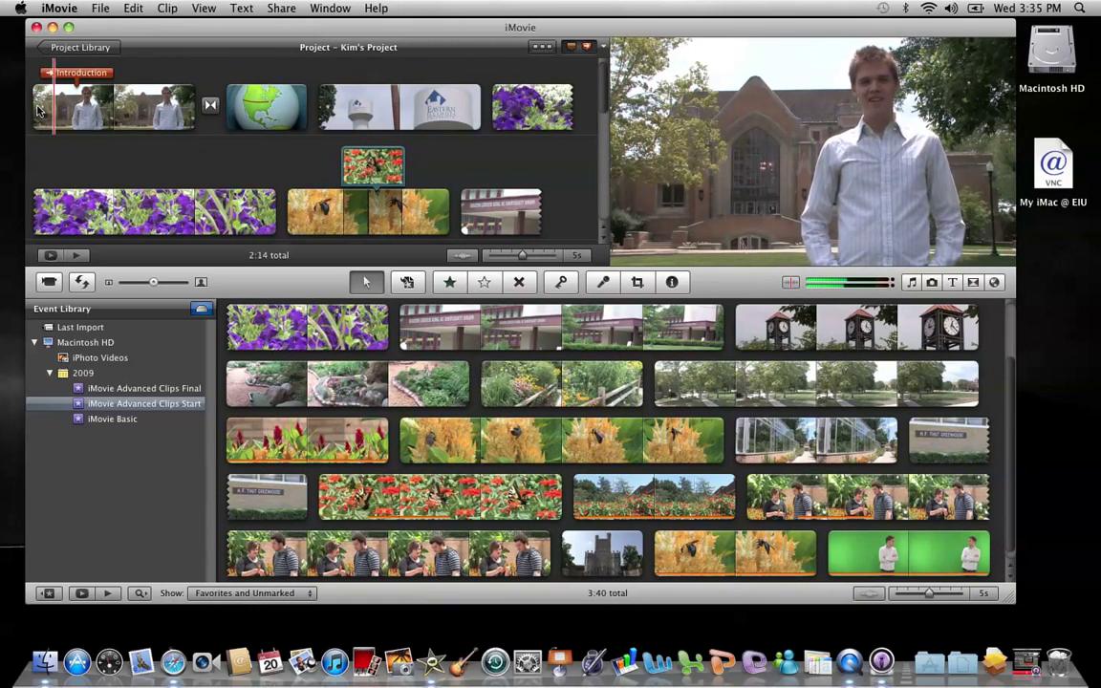